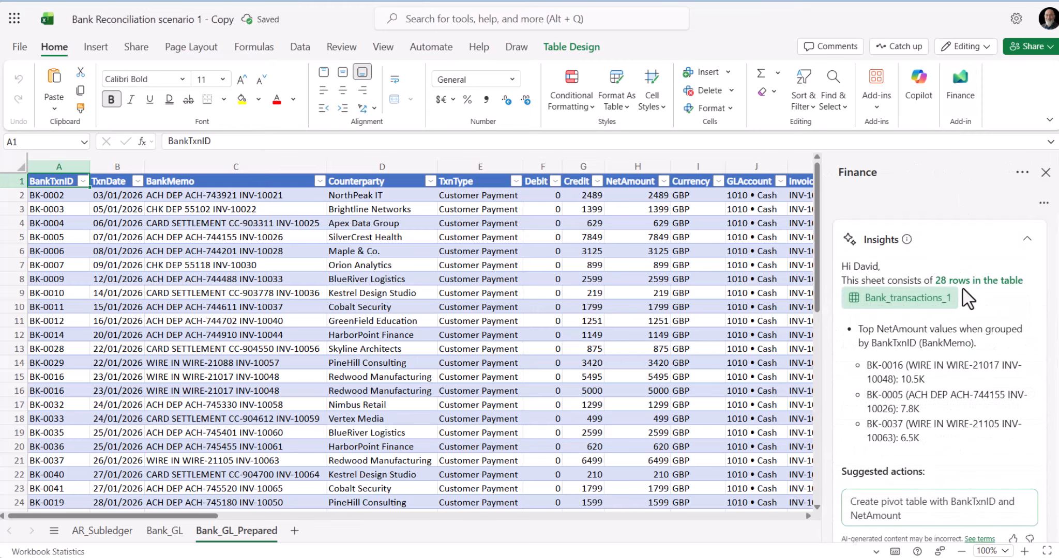
# - Start a Financial Reconciliation and replace the Bank_GL table with Bank_transactions_1 from the Bank_GL_Prepared sheet
pyautogui.scroll(-5, 962, 336)
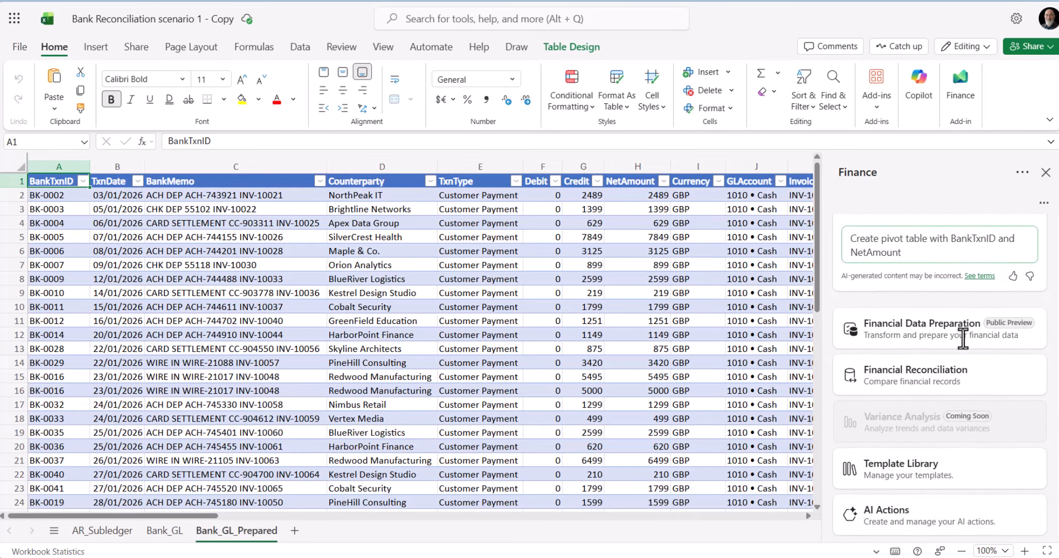
pyautogui.click(939, 362)
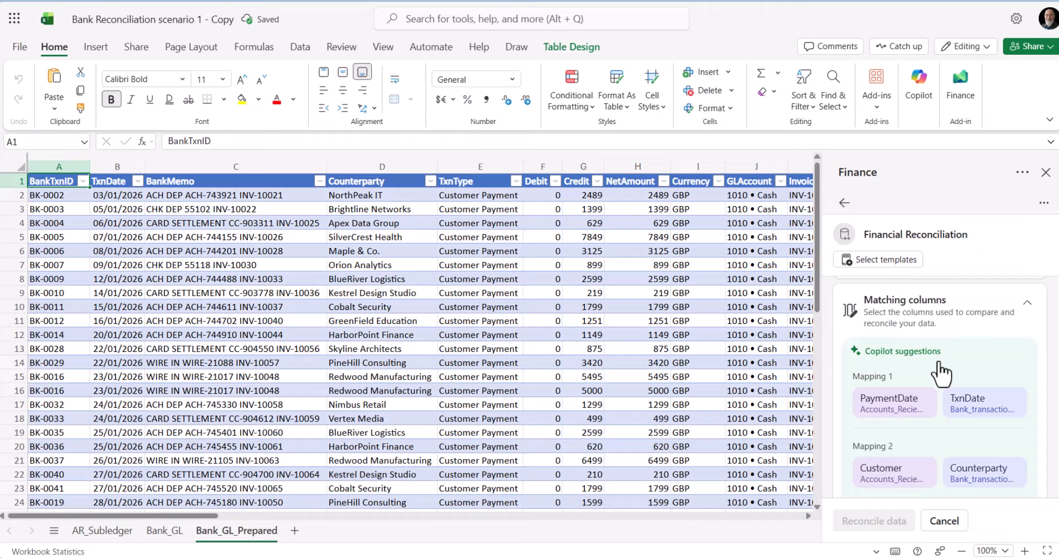
pyautogui.scroll(2, 940, 374)
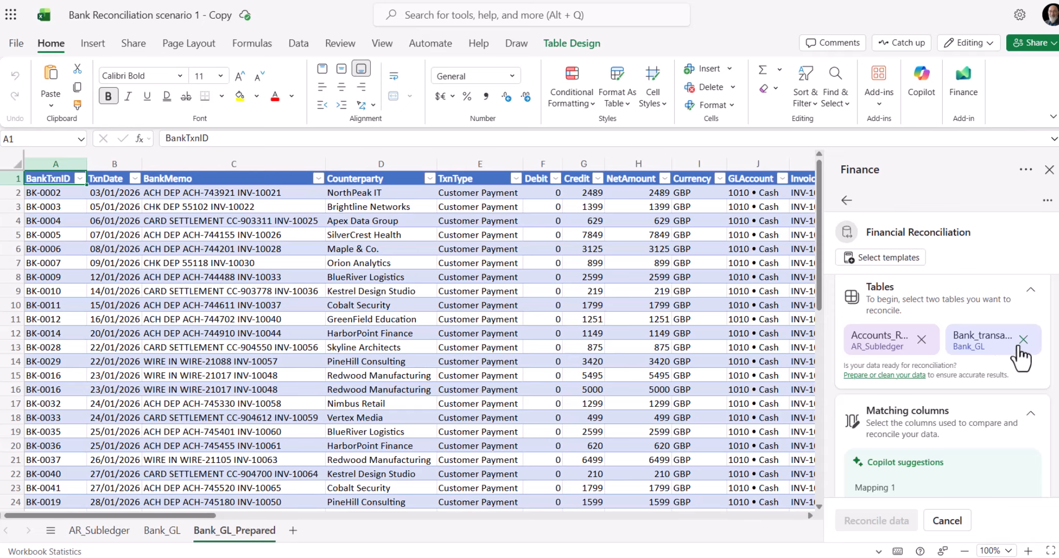
pyautogui.click(1024, 342)
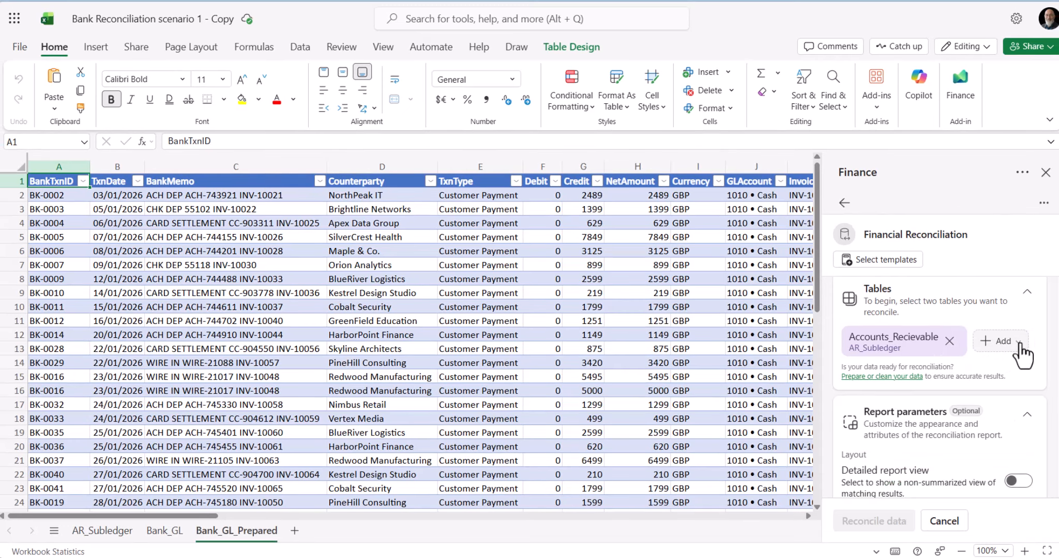
pyautogui.click(1020, 344)
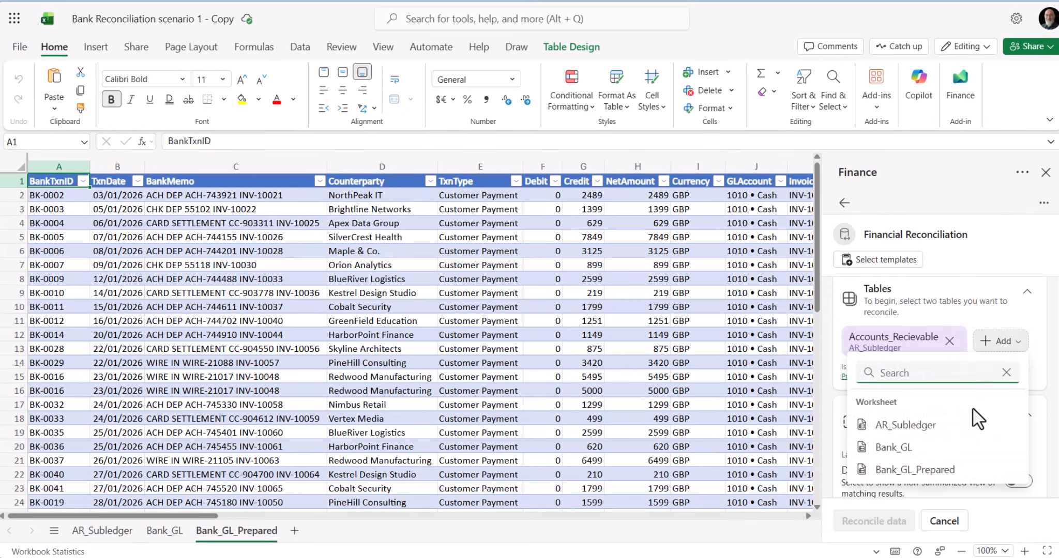
pyautogui.click(957, 470)
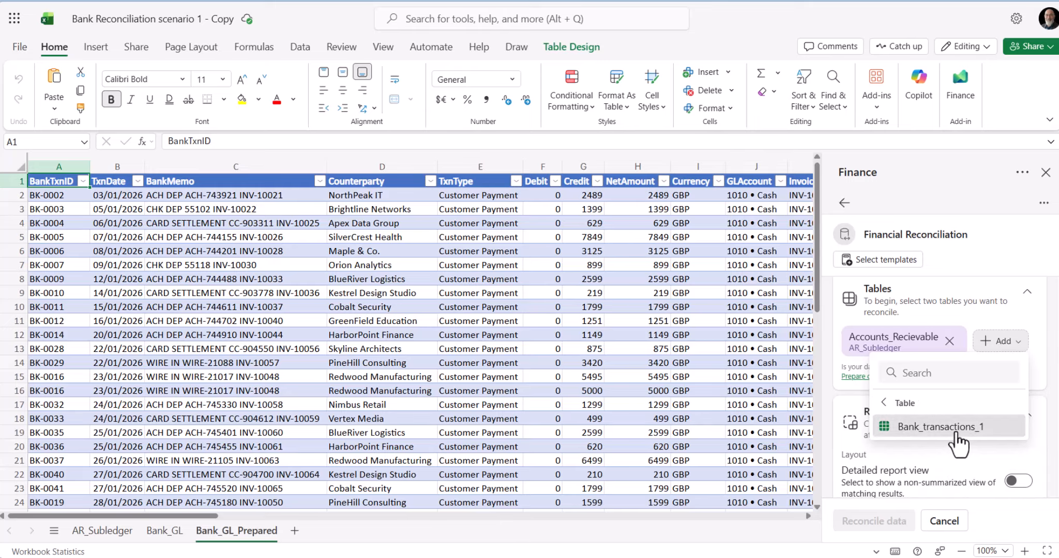
pyautogui.click(937, 427)
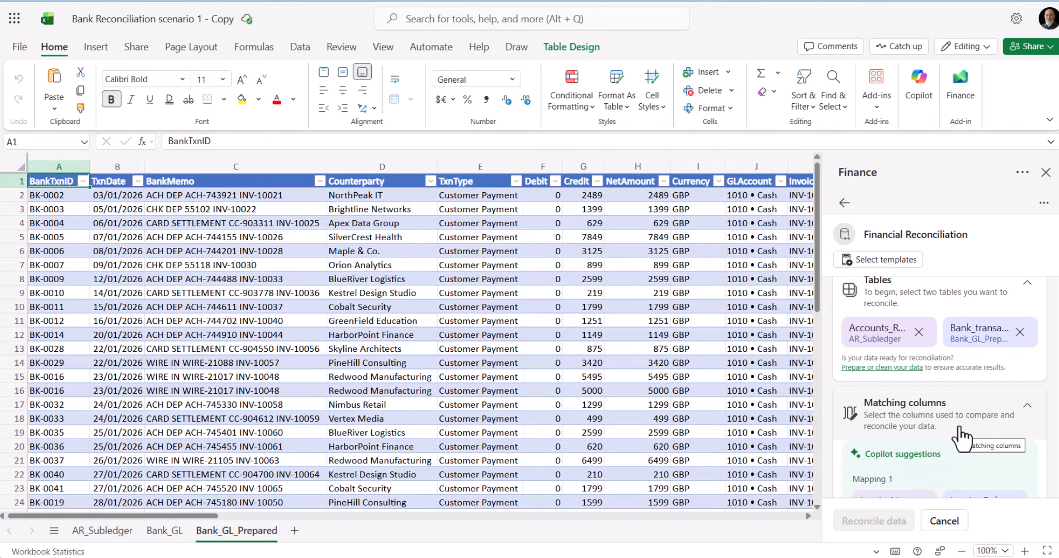
# - Review and accept Copilot's suggested matching columns for the two selected tables
pyautogui.scroll(-3, 959, 441)
pyautogui.scroll(-2, 961, 439)
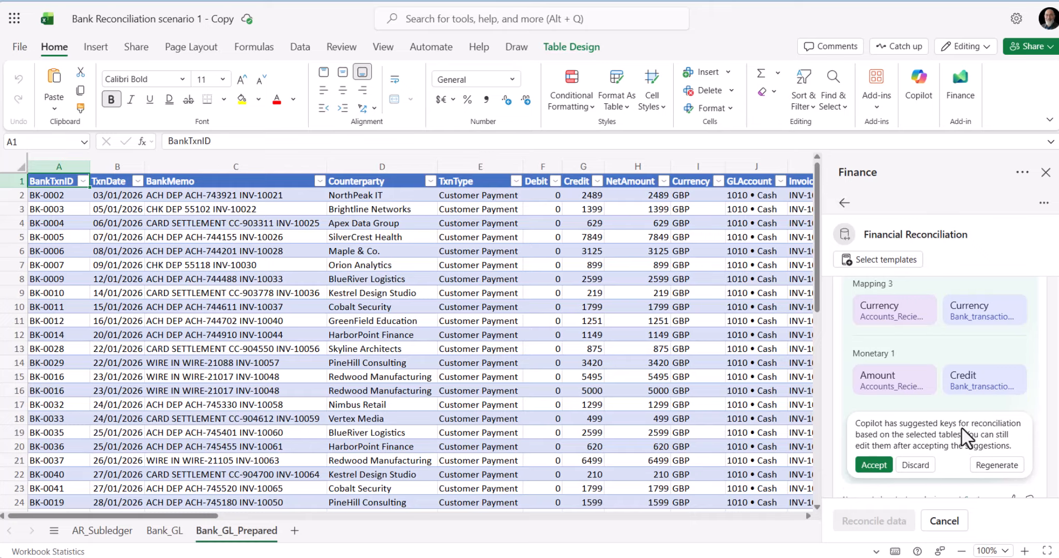
pyautogui.click(879, 414)
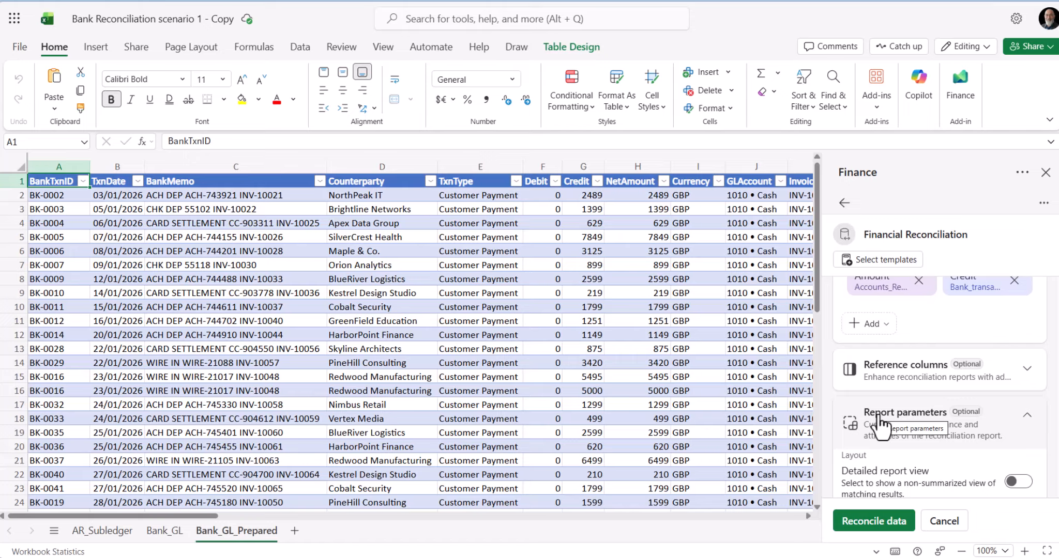
# - Remove the Customer–Counterparty and Currency–Currency mappings from the matching columns
pyautogui.scroll(3, 951, 422)
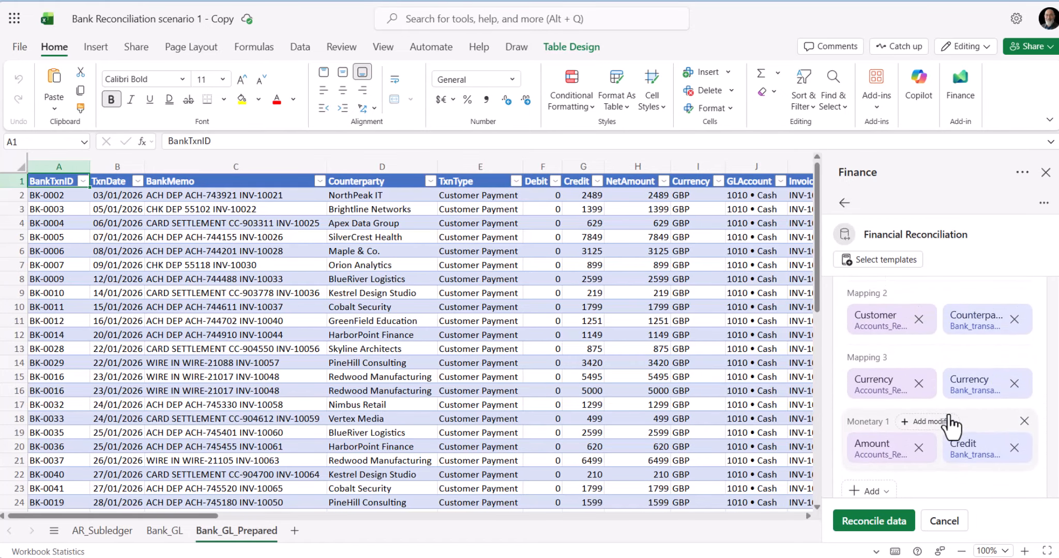
pyautogui.scroll(2, 951, 424)
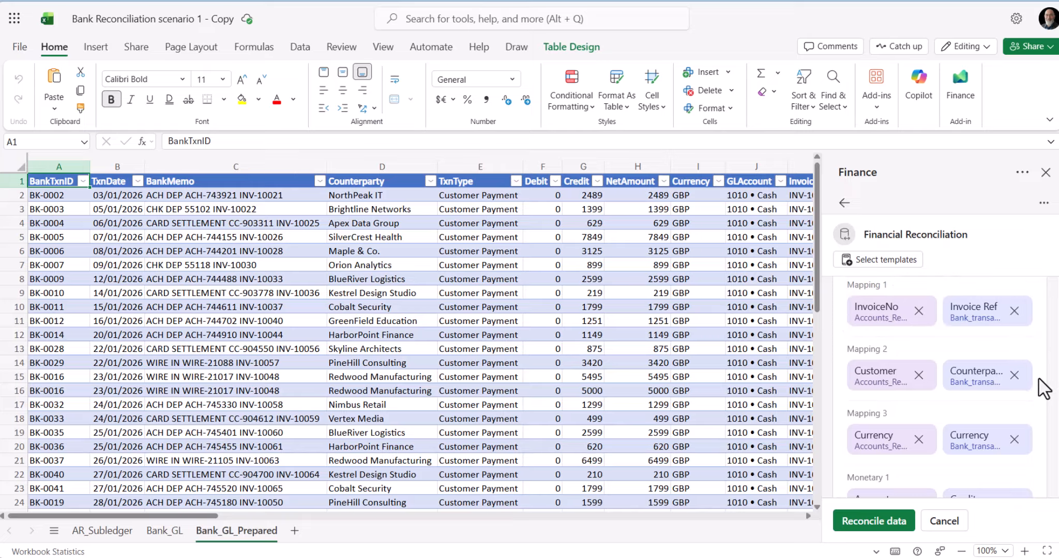
pyautogui.click(1024, 349)
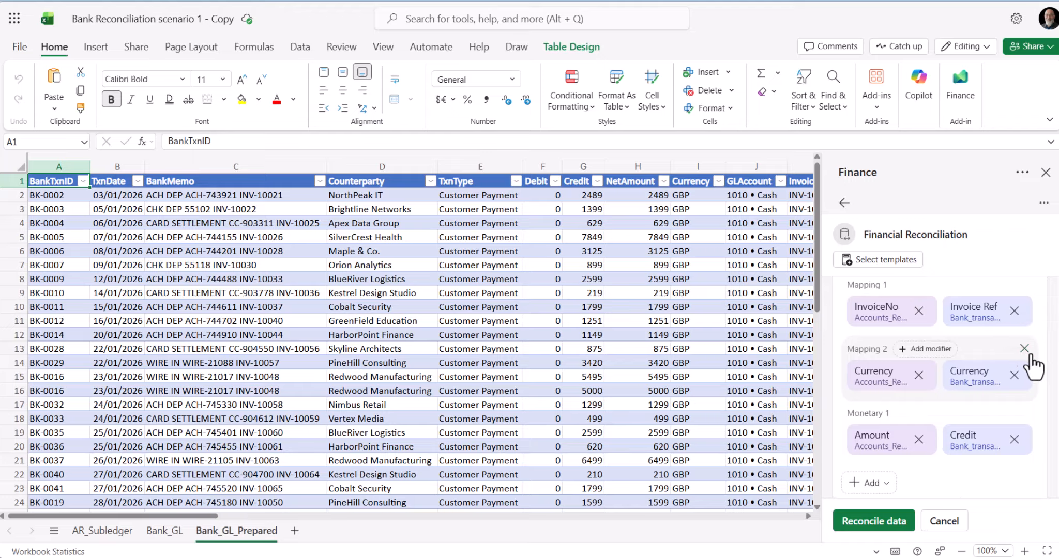
pyautogui.click(1024, 349)
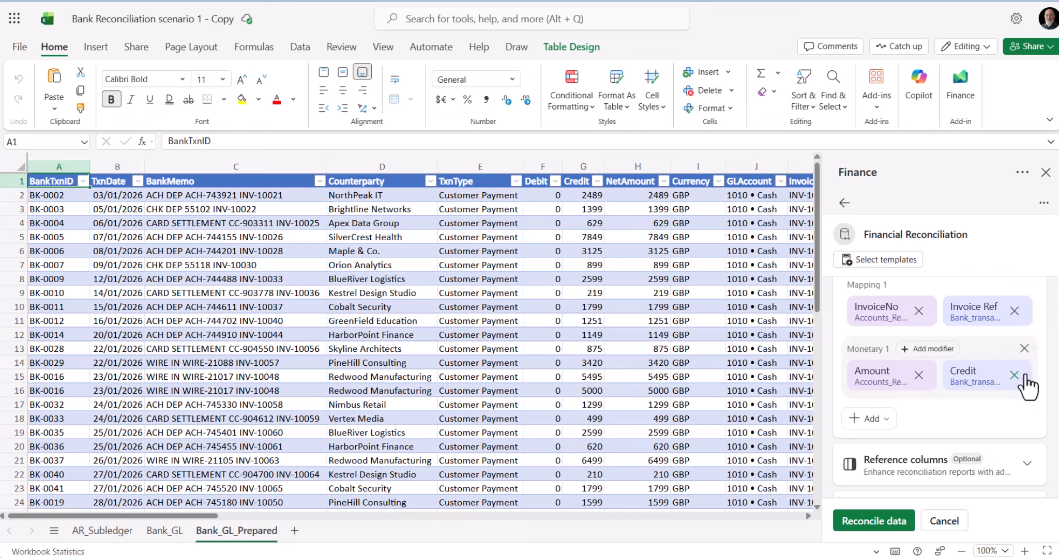
# - Replace Credit with the NetAmount column of Bank_transactions_1 in the Monetary 1 pair
pyautogui.click(1014, 376)
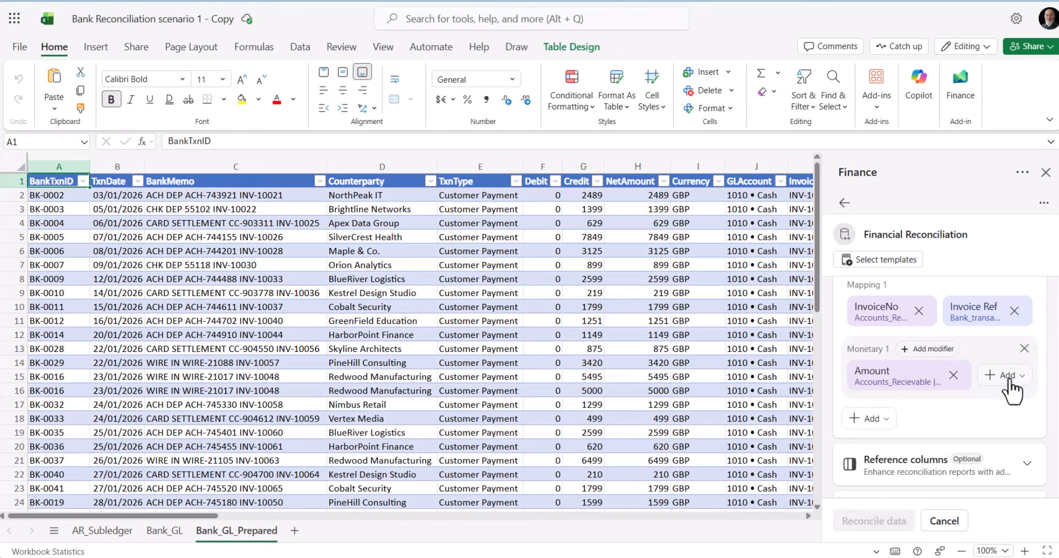
pyautogui.click(1012, 378)
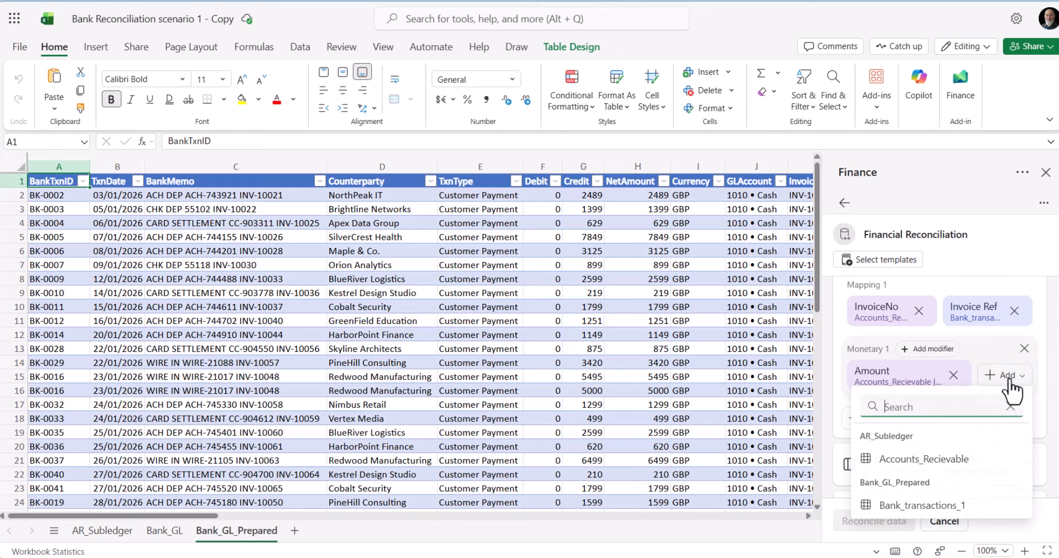
pyautogui.click(955, 506)
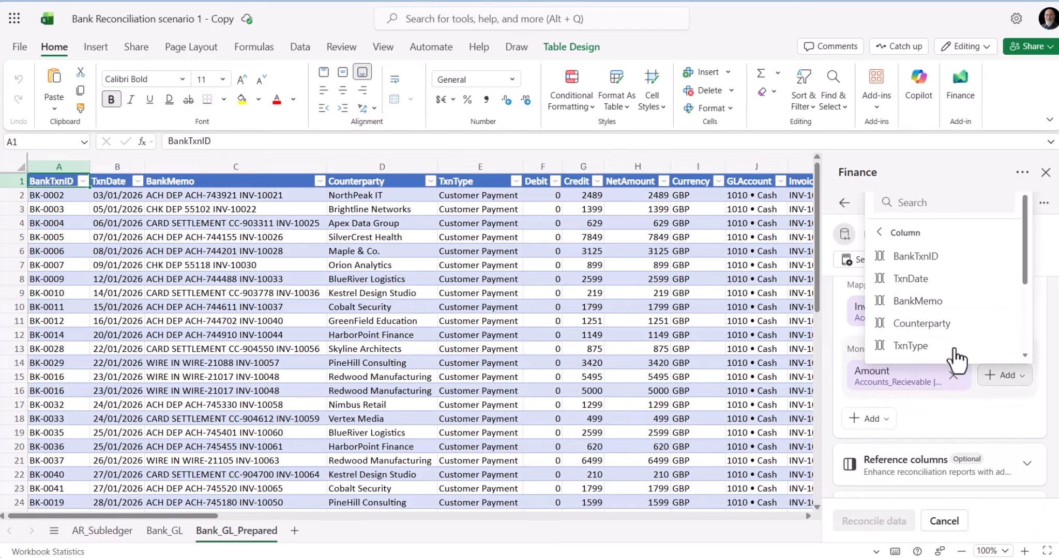
pyautogui.scroll(-5, 954, 313)
pyautogui.click(947, 294)
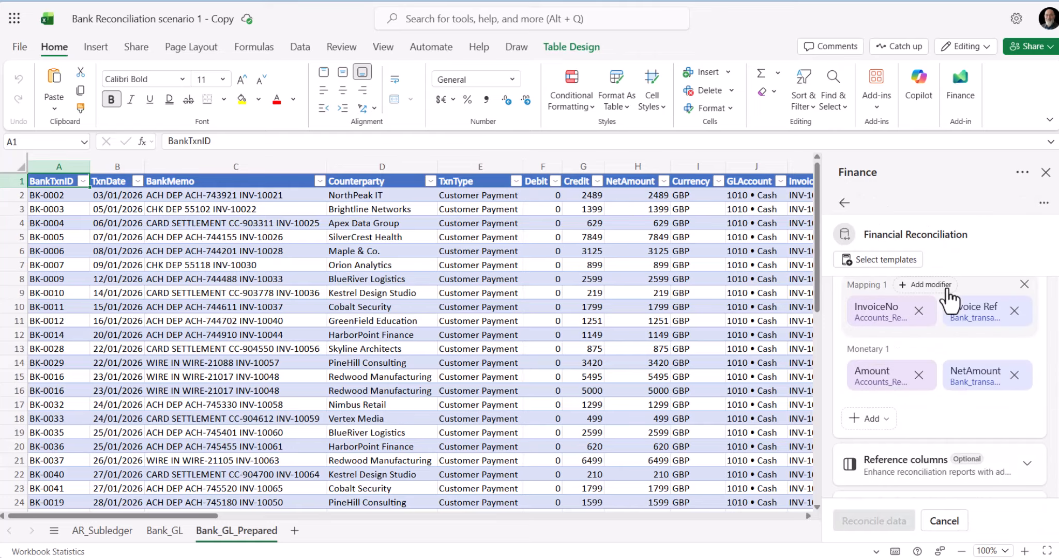
# - Check the optional reference columns, collapse the optional sections and run the reconciliation
pyautogui.scroll(-1, 949, 302)
pyautogui.scroll(-3, 952, 301)
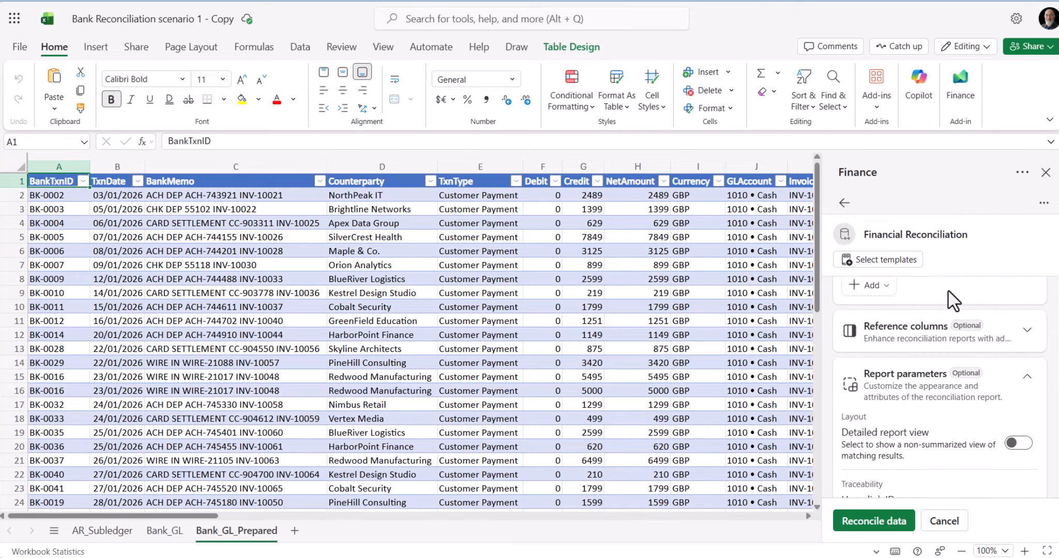
pyautogui.click(998, 305)
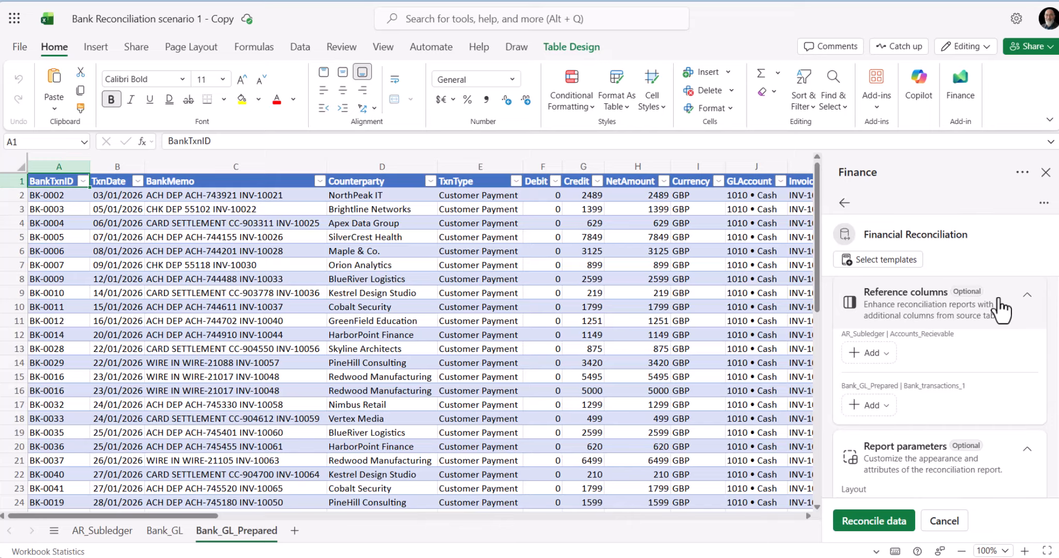
pyautogui.click(1025, 296)
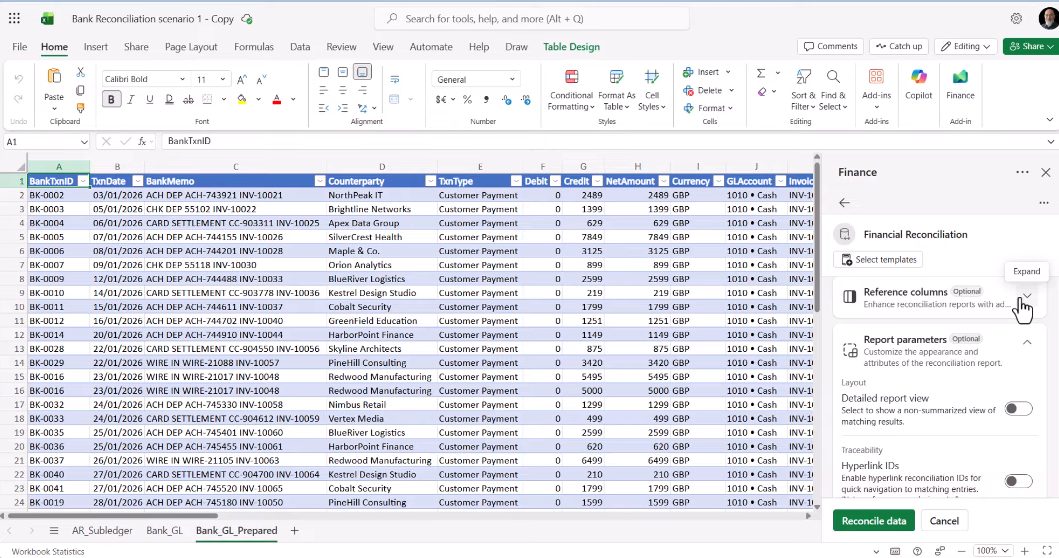
pyautogui.click(1028, 346)
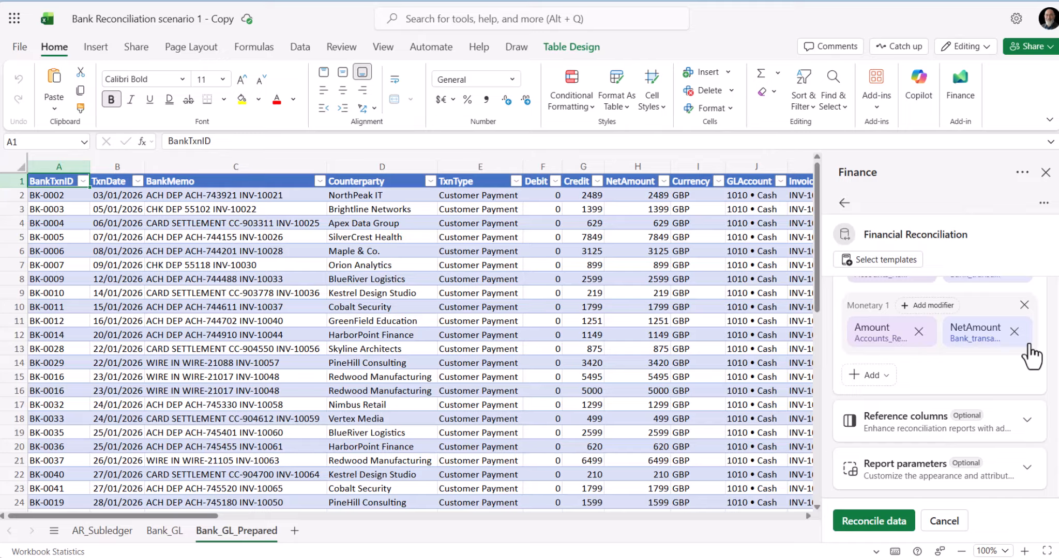
pyautogui.click(898, 522)
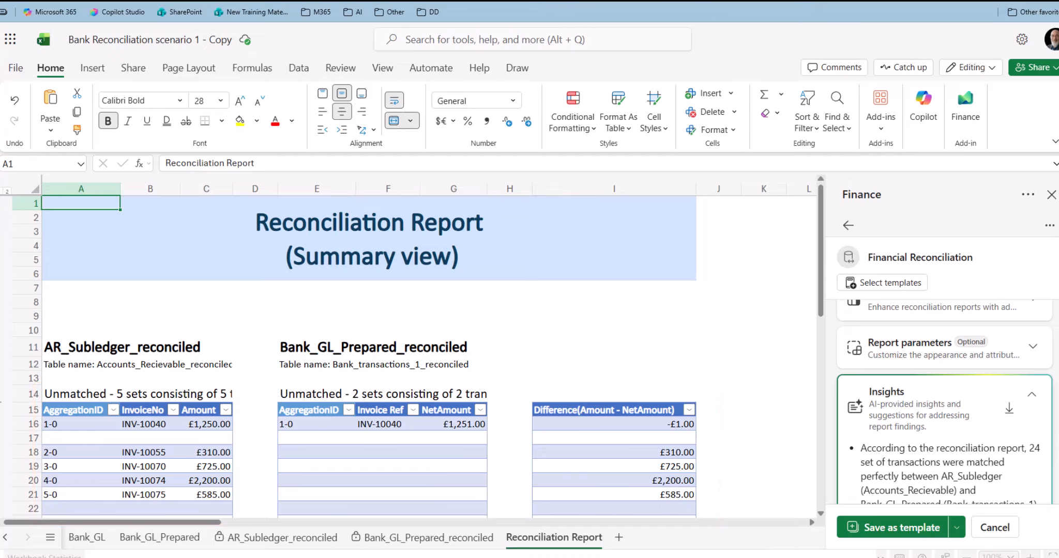
# - Examine the reconciliation report's unmatched, potentially matched and matched sets, expanding the matched group and collapsing it again
pyautogui.scroll(-4, 424, 357)
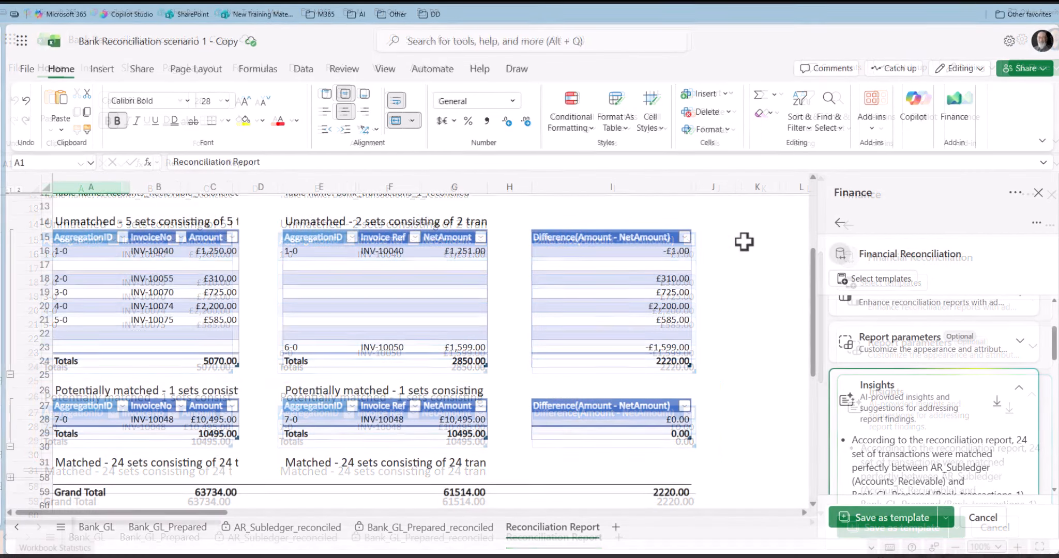
pyautogui.scroll(-2, 743, 242)
pyautogui.scroll(-1, 744, 241)
pyautogui.scroll(-1, 743, 241)
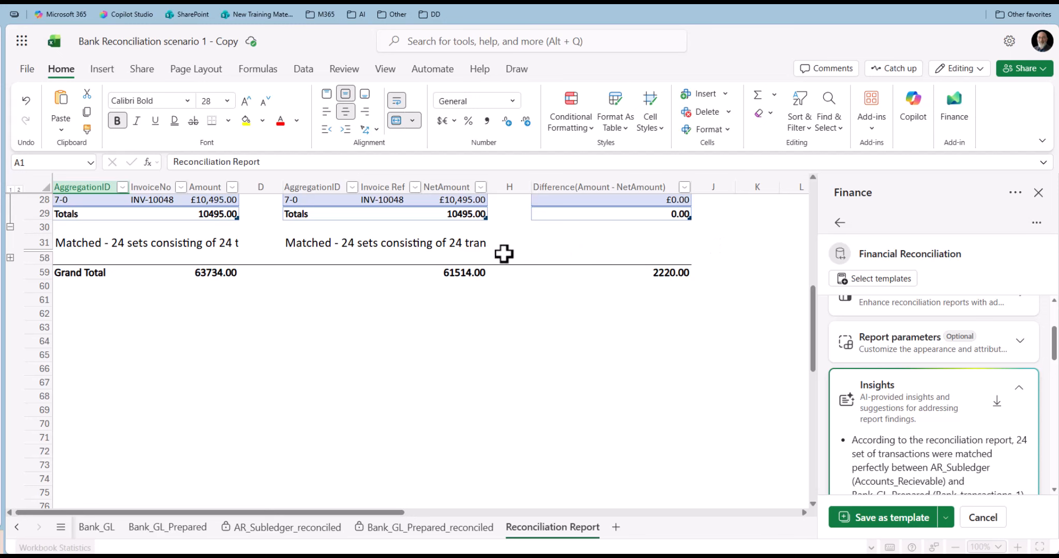
pyautogui.click(10, 258)
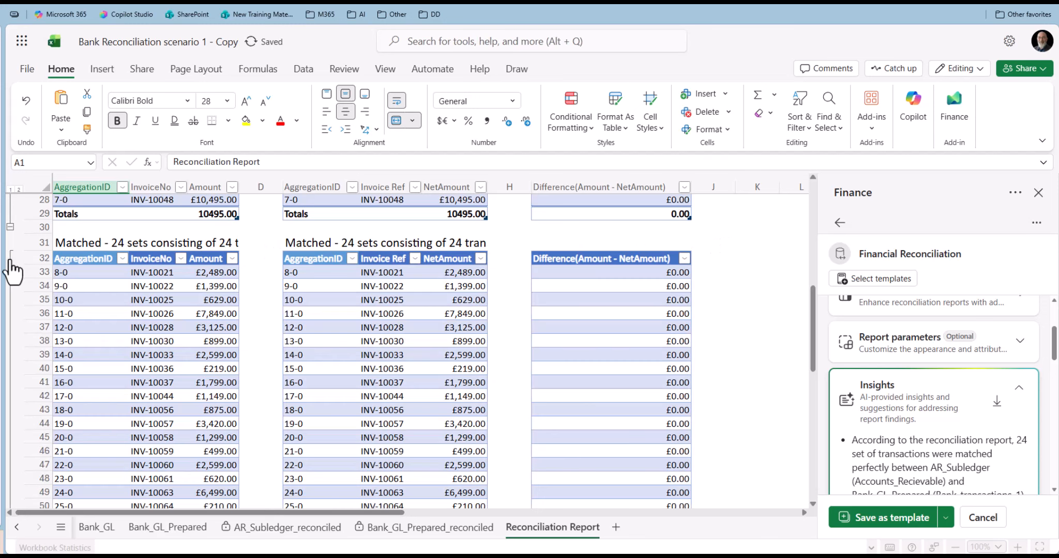
pyautogui.scroll(-4, 83, 312)
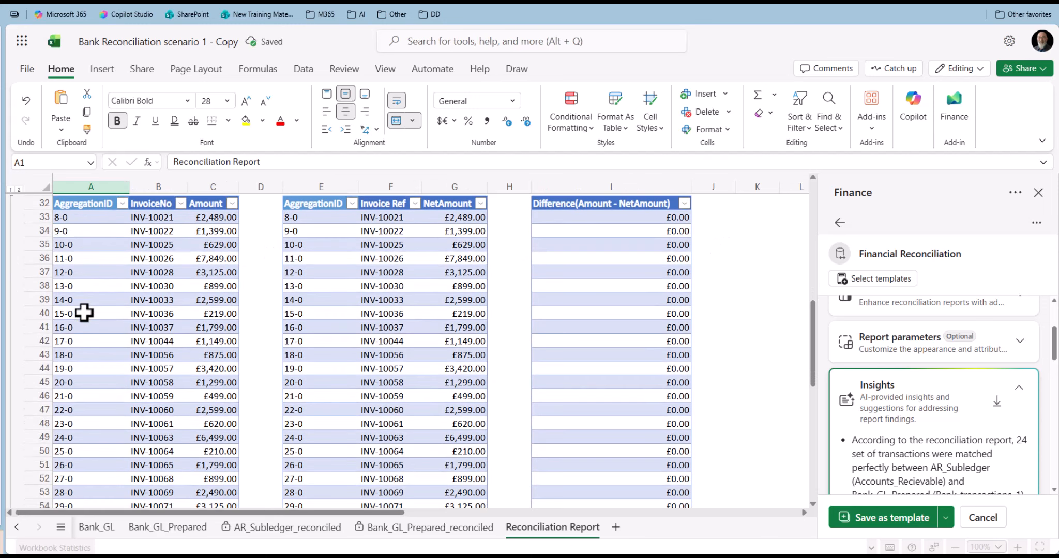
pyautogui.scroll(-2, 86, 312)
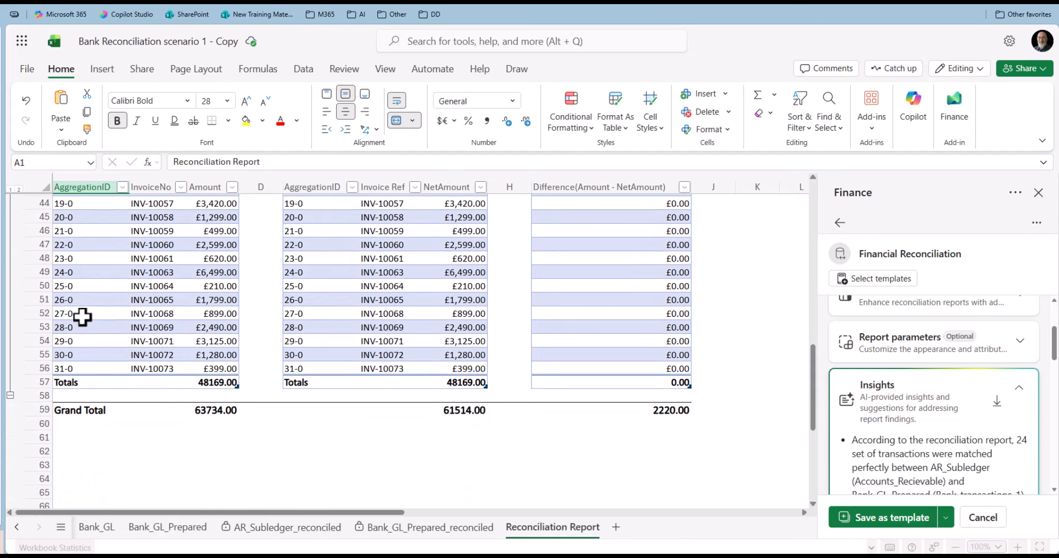
pyautogui.click(10, 397)
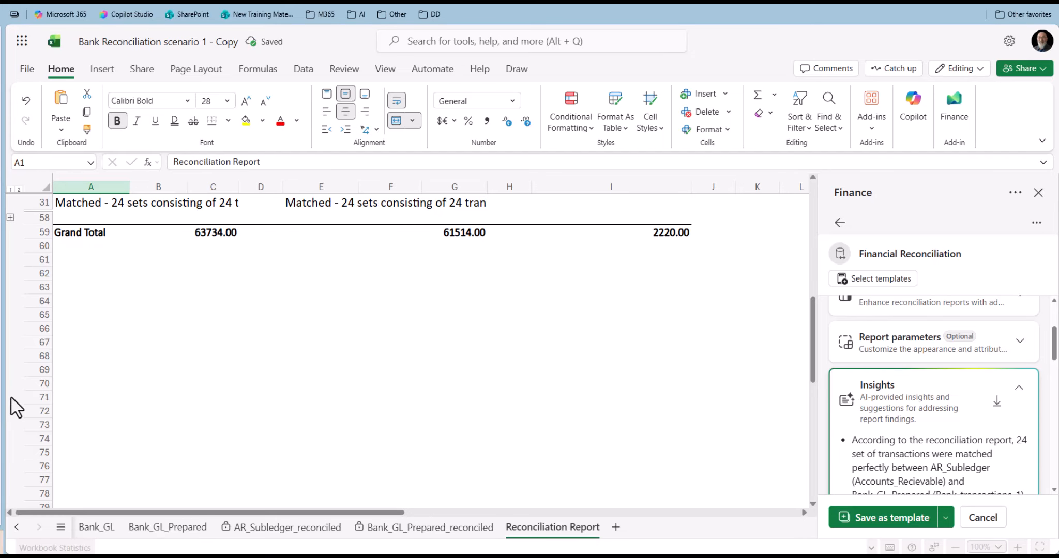
pyautogui.scroll(8, 409, 346)
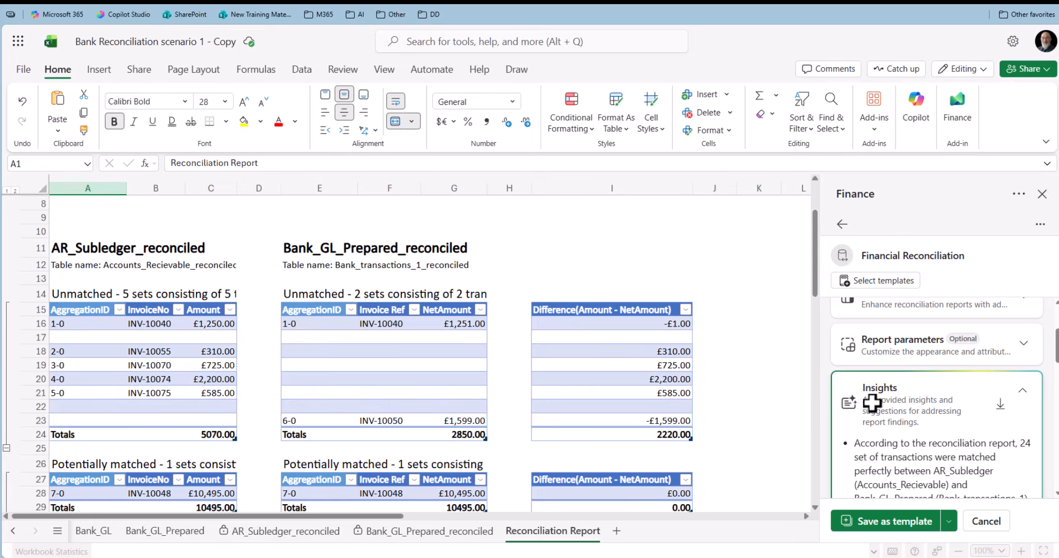
# - Add a ±1 modifier to the Monetary 1 matching pair, with Amount as the reference column
pyautogui.scroll(3, 890, 403)
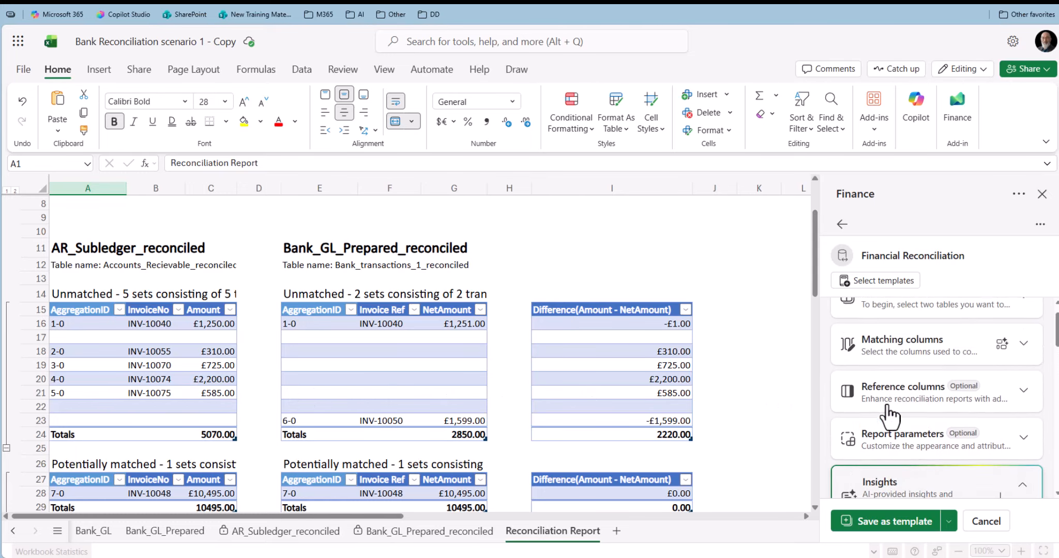
pyautogui.click(899, 382)
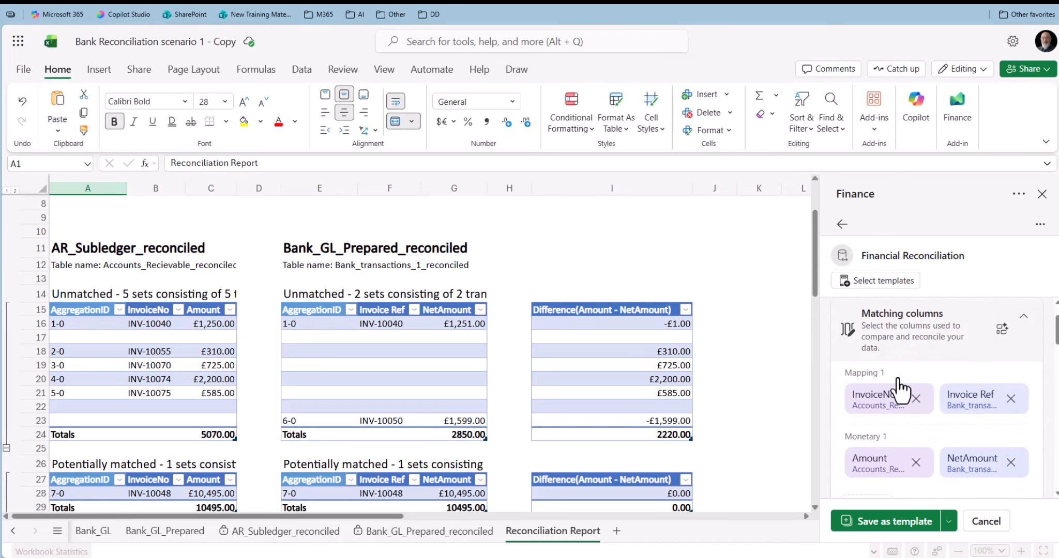
pyautogui.scroll(-2, 900, 388)
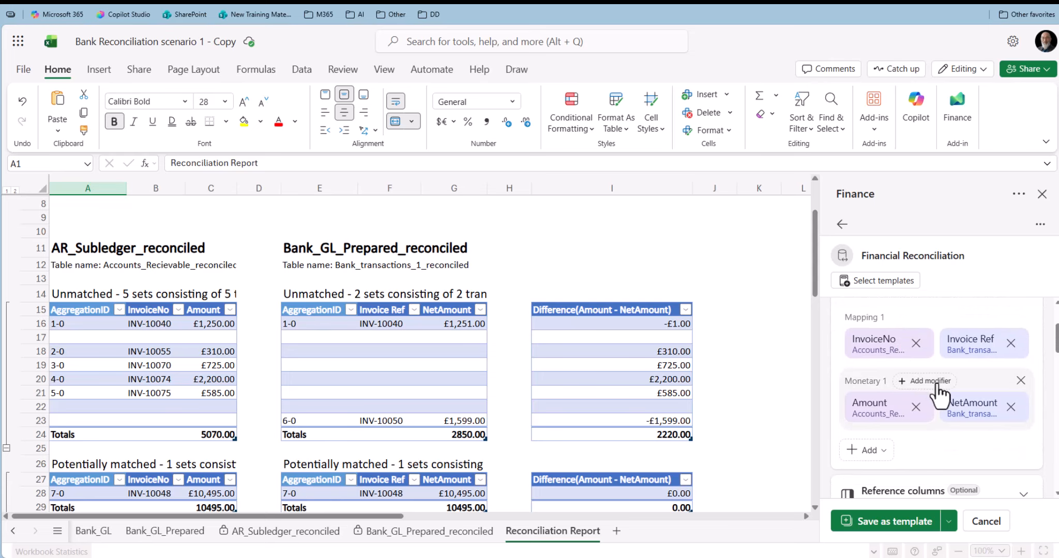
pyautogui.click(936, 384)
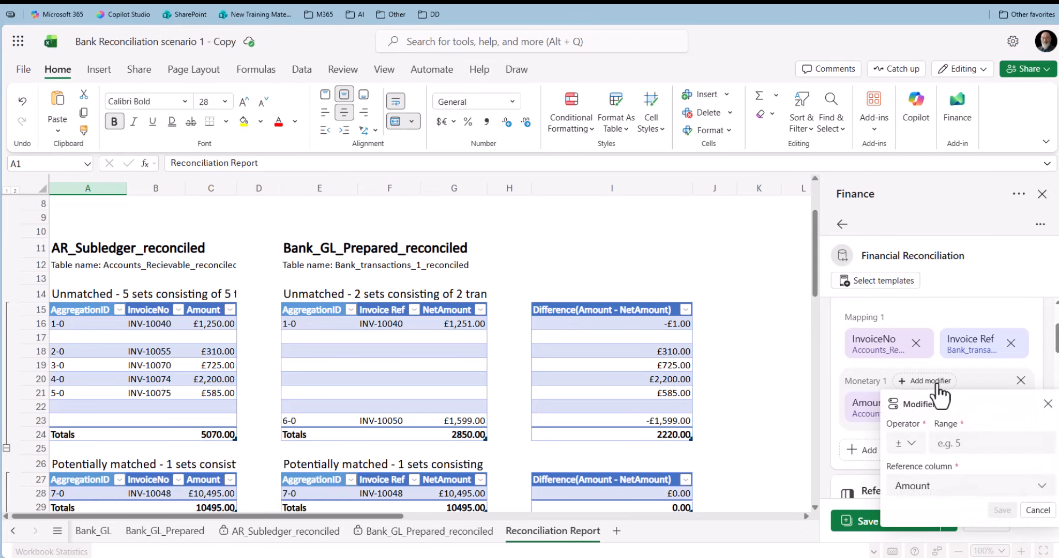
pyautogui.click(962, 443)
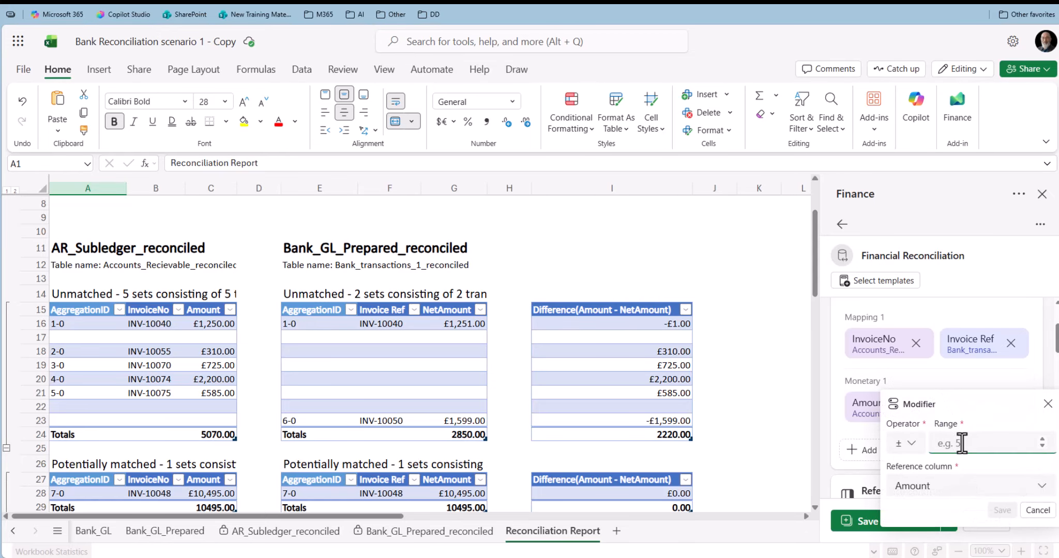
pyautogui.write('1')
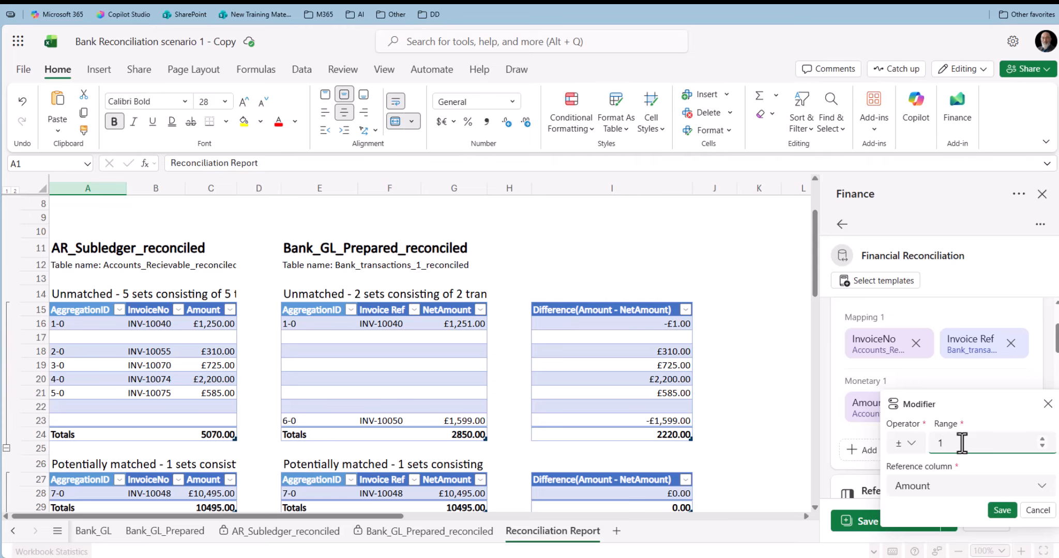
pyautogui.click(1002, 511)
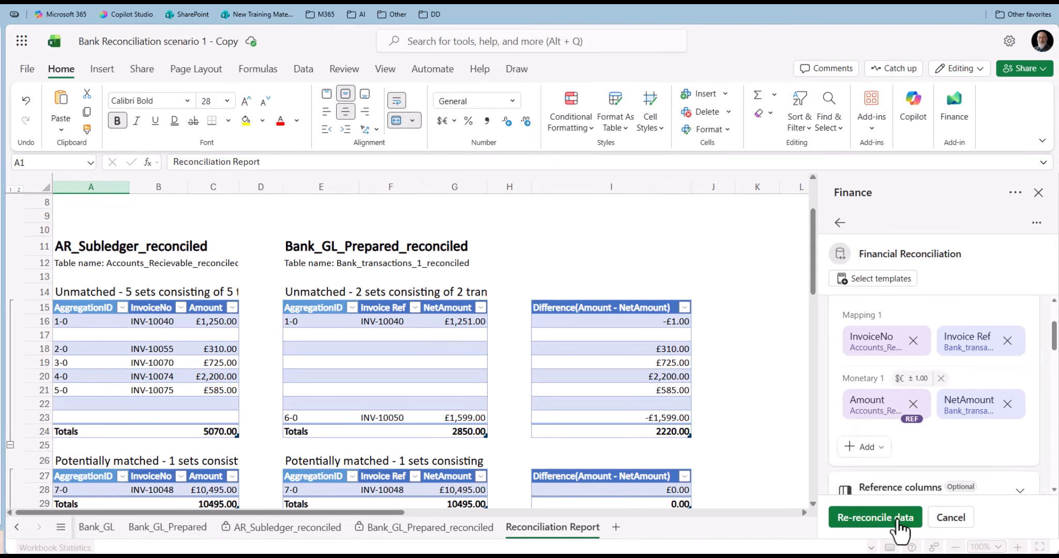
# - Re-reconcile the data and review the unmatched and potentially matched sets in the regenerated report
pyautogui.click(899, 521)
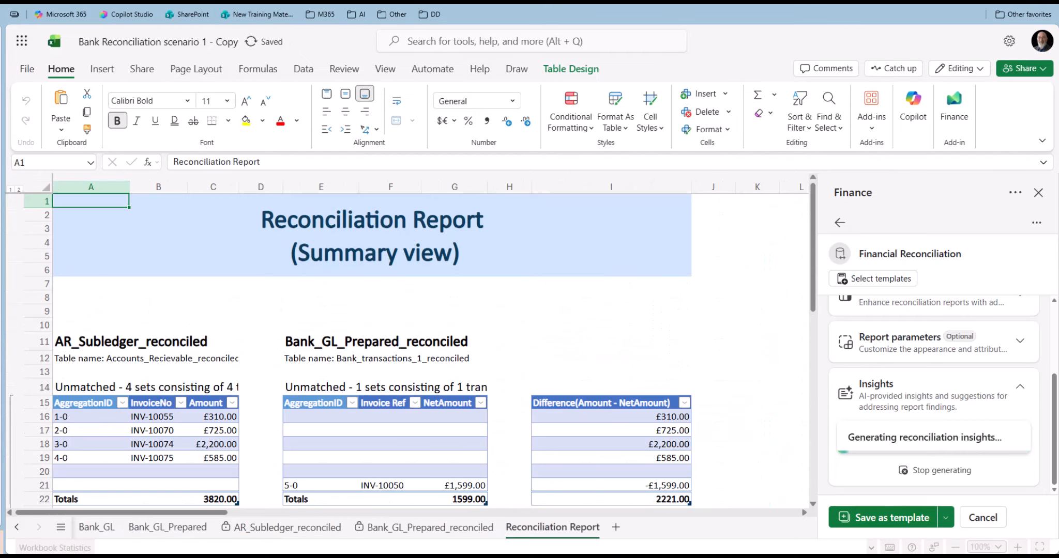
pyautogui.scroll(-2, 759, 464)
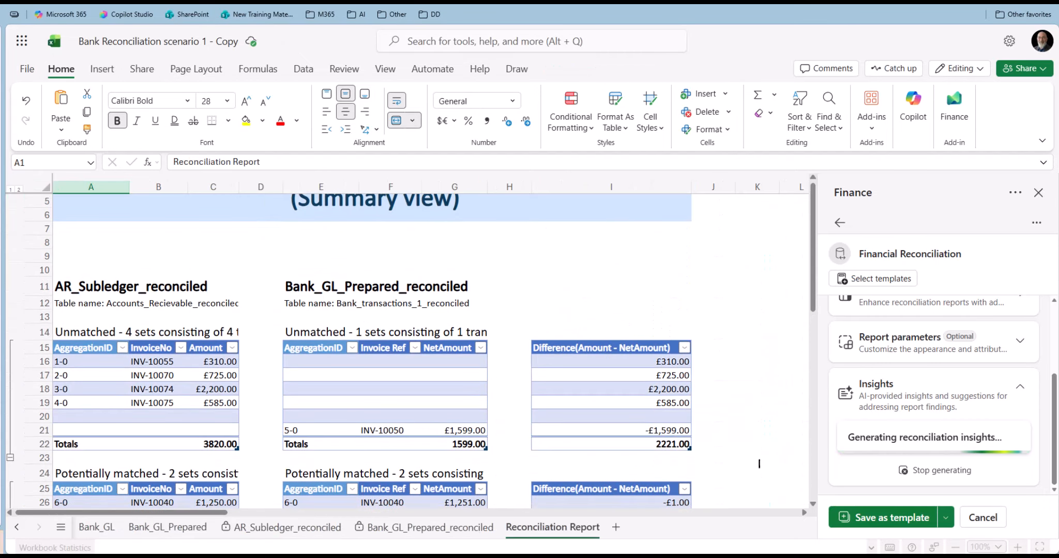
pyautogui.scroll(-3, 759, 464)
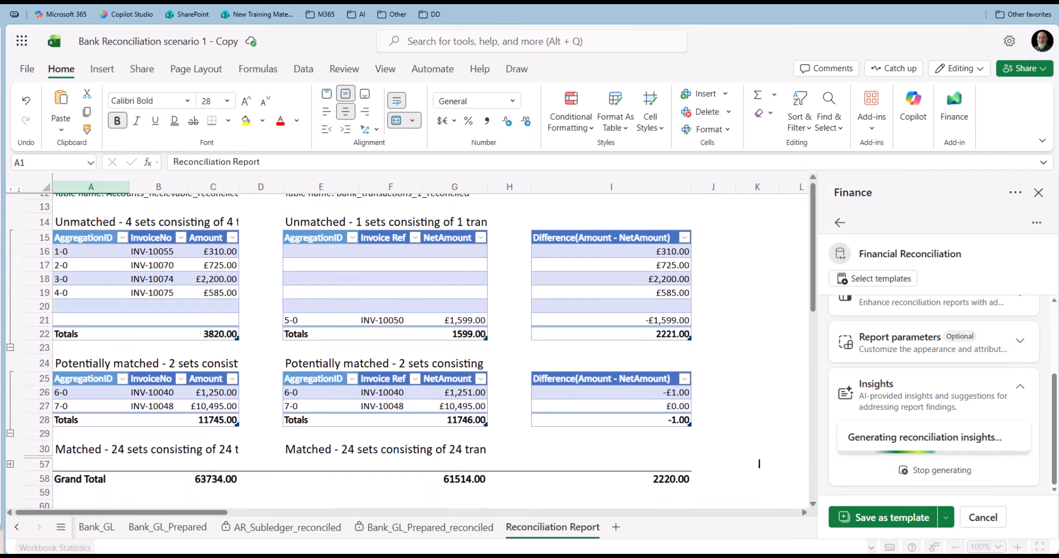